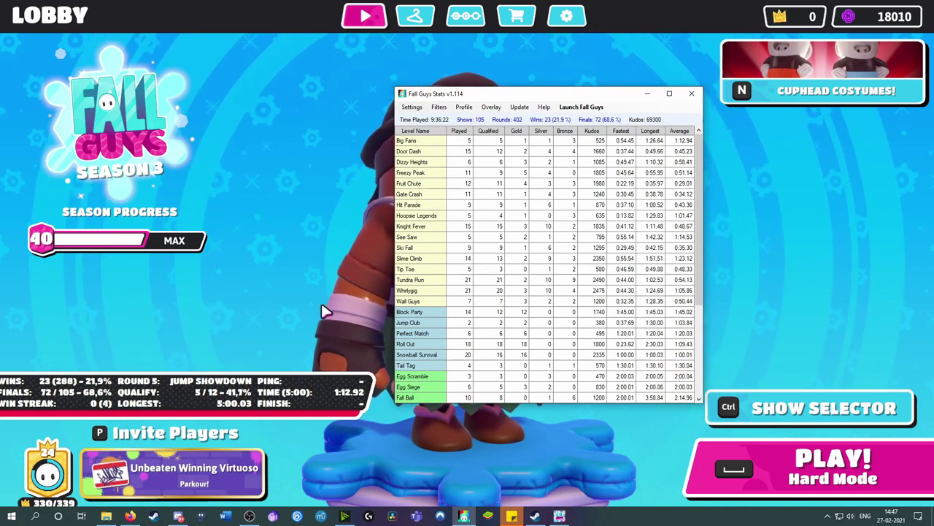
Step: Reposition the stats overlay and the Fall Guys Stats window slightly, and look through the whole level statistics table
{"action": "left_click_drag", "start_coordinate": [173, 403], "coordinate": [187, 382]}
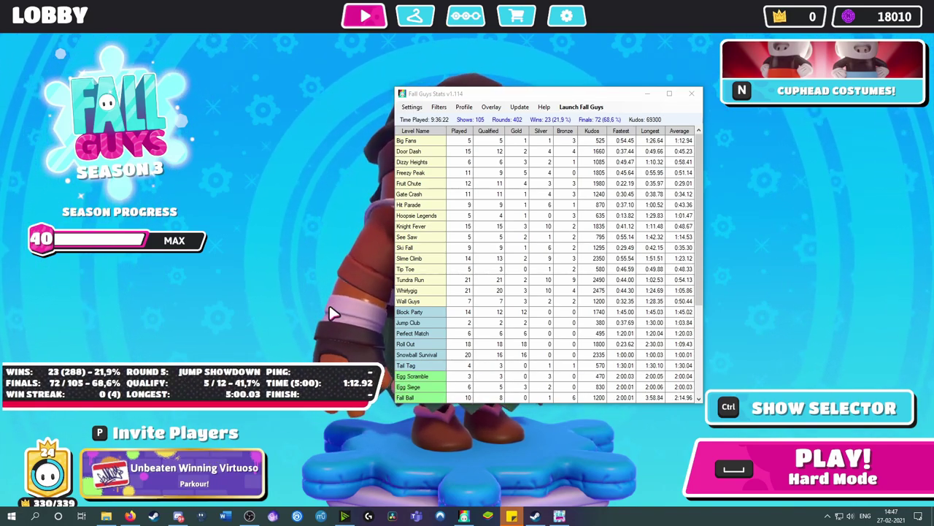
{"action": "left_click_drag", "start_coordinate": [544, 98], "coordinate": [546, 93]}
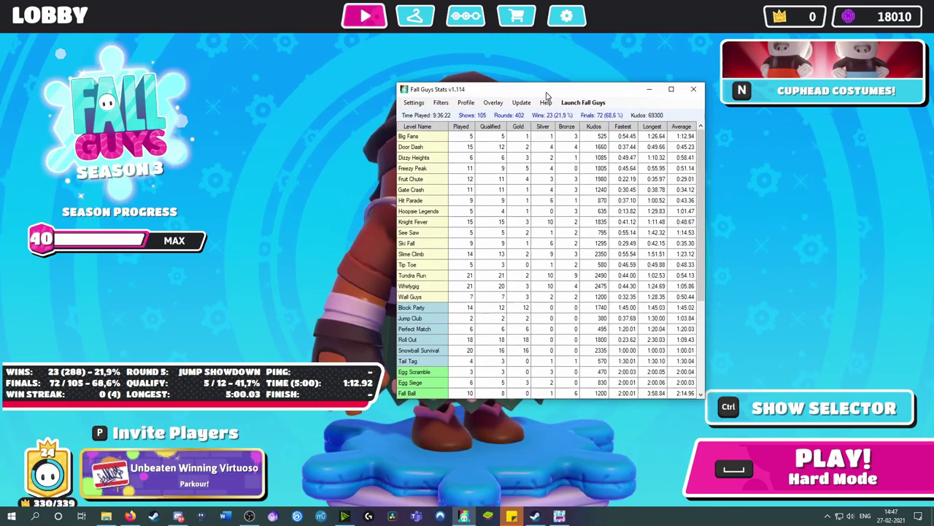
{"action": "scroll", "coordinate": [516, 271], "scroll_direction": "down", "scroll_amount": 5}
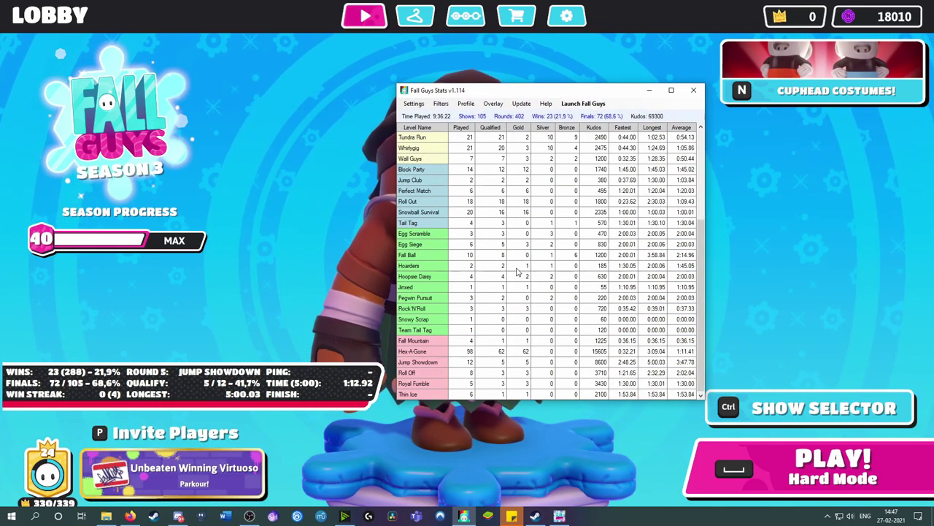
{"action": "scroll", "coordinate": [516, 272], "scroll_direction": "up", "scroll_amount": 5}
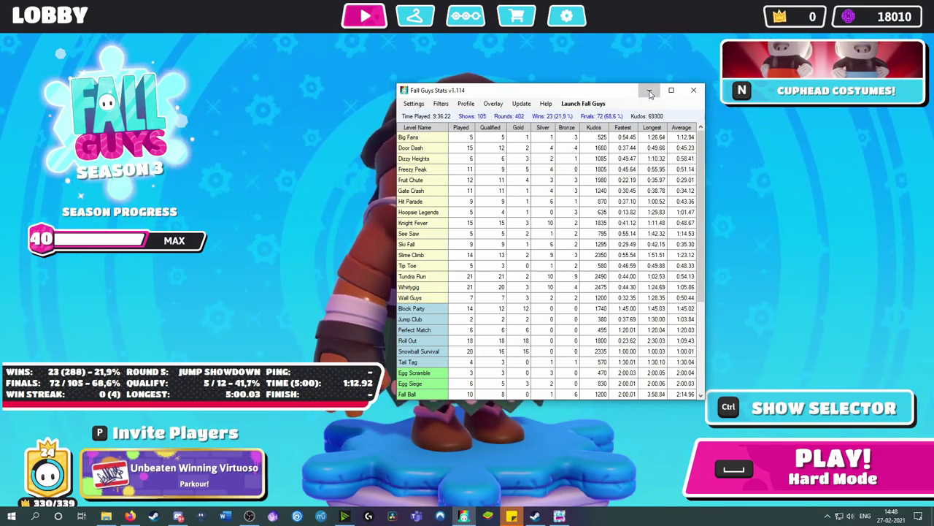
Step: Minimize the Fall Guys Stats window and place the stats overlay in the lower-left corner of the game lobby
{"action": "left_click", "coordinate": [649, 93]}
{"action": "left_click_drag", "start_coordinate": [165, 384], "coordinate": [165, 500]}
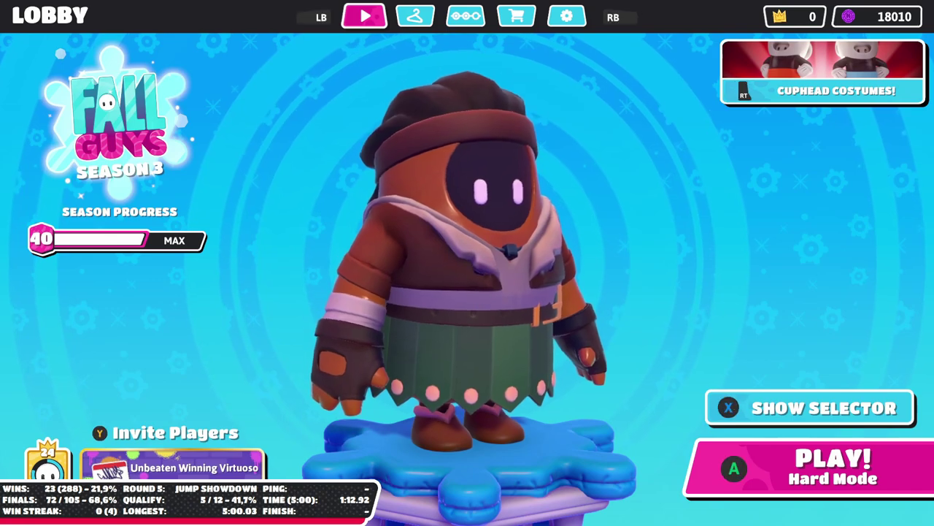
{"action": "key", "text": "e"}
{"action": "key", "text": "q"}
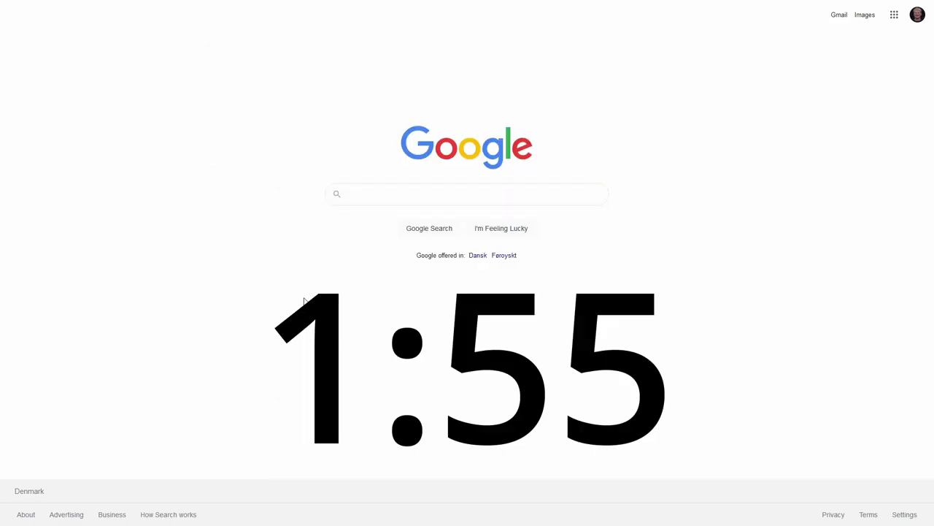
Step: Search Google for winrar
{"action": "left_click", "coordinate": [373, 196]}
{"action": "type", "text": "winrar"}
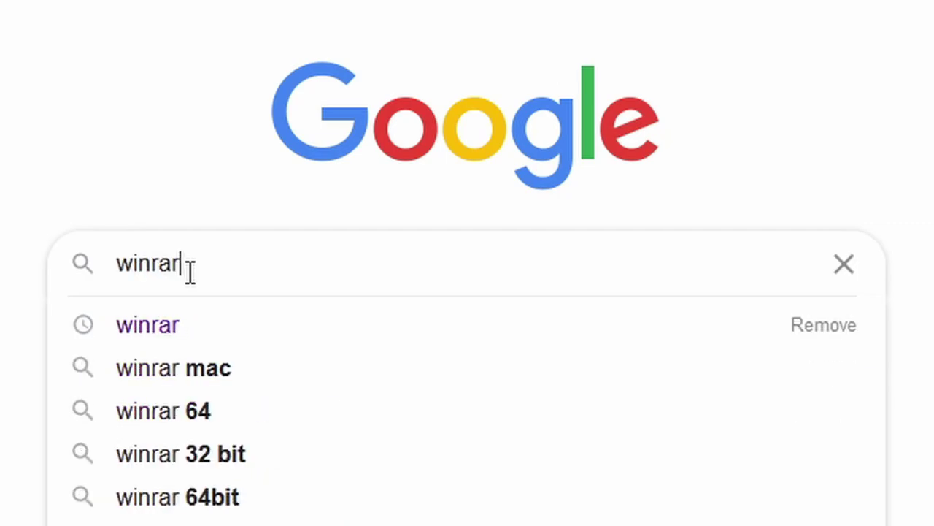
{"action": "key", "text": "Return"}
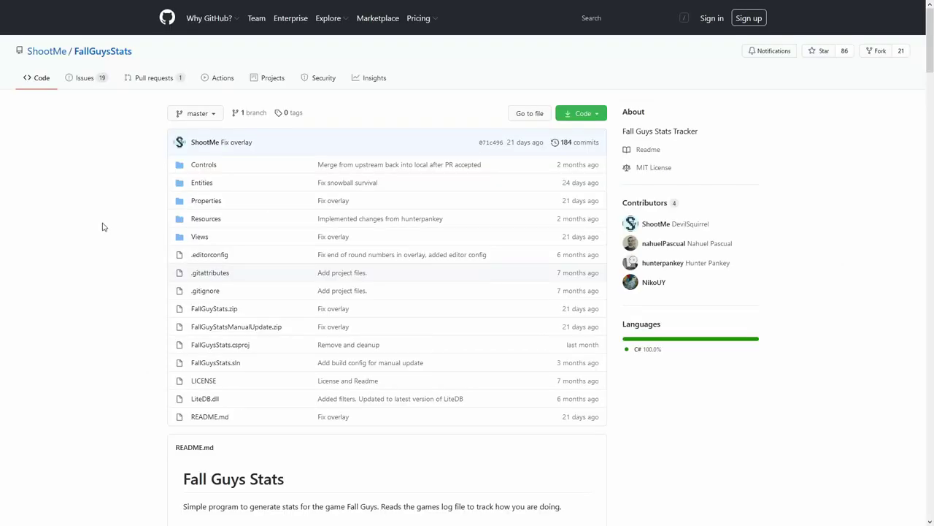
Step: Download FallGuyStats.zip from the FallGuysStats repository's README, open it with WinRAR archiver and dismiss the licence reminder
{"action": "scroll", "coordinate": [103, 228], "scroll_direction": "down", "scroll_amount": 4}
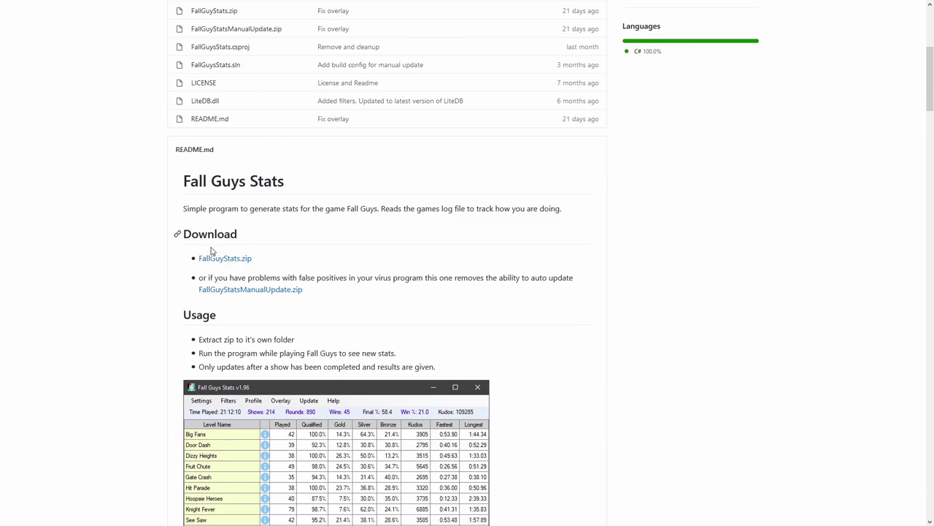
{"action": "left_click", "coordinate": [201, 298]}
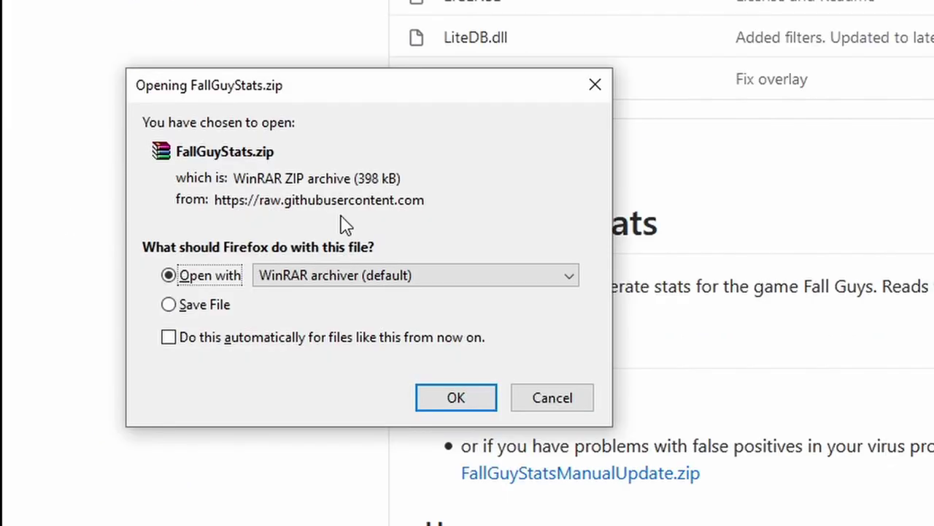
{"action": "left_click", "coordinate": [457, 397]}
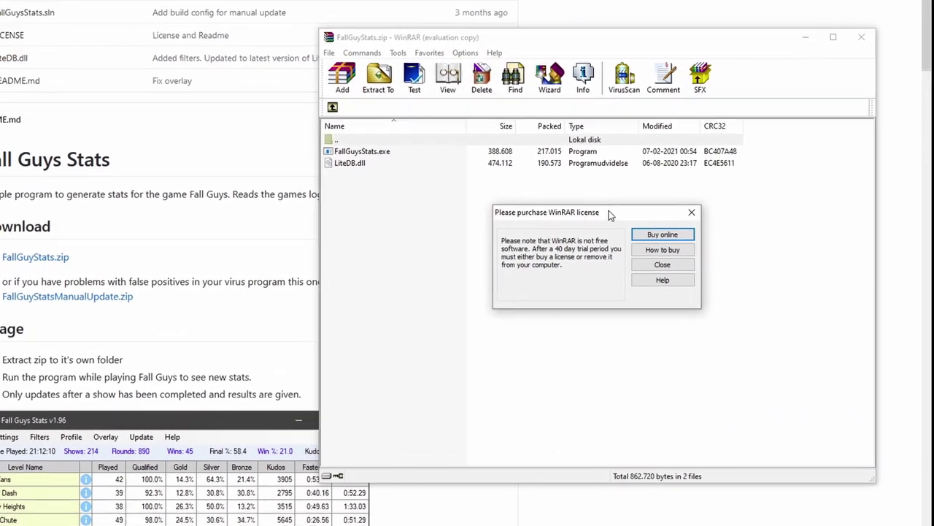
{"action": "left_click", "coordinate": [676, 211]}
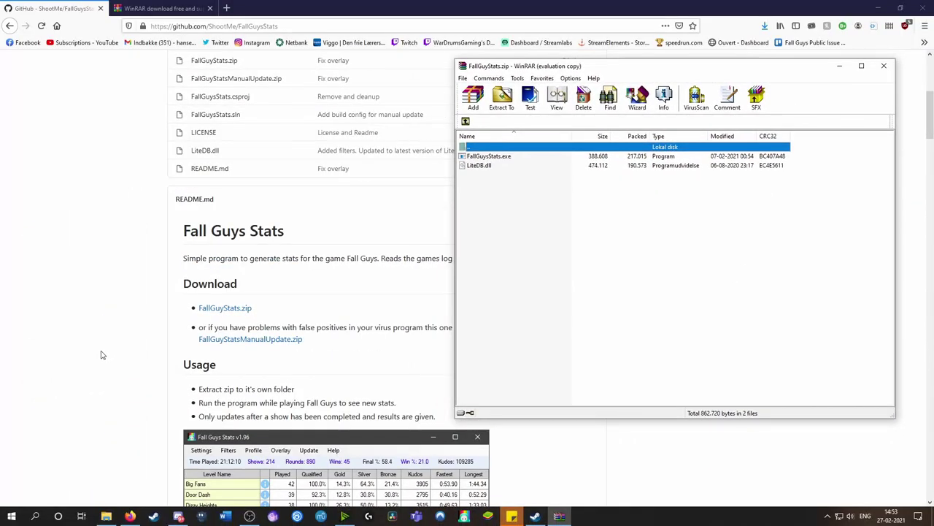
Step: In File Explorer, create a folder named Fall Guys Stattracker on Lokal disk (D:) and open it
{"action": "left_click", "coordinate": [106, 516]}
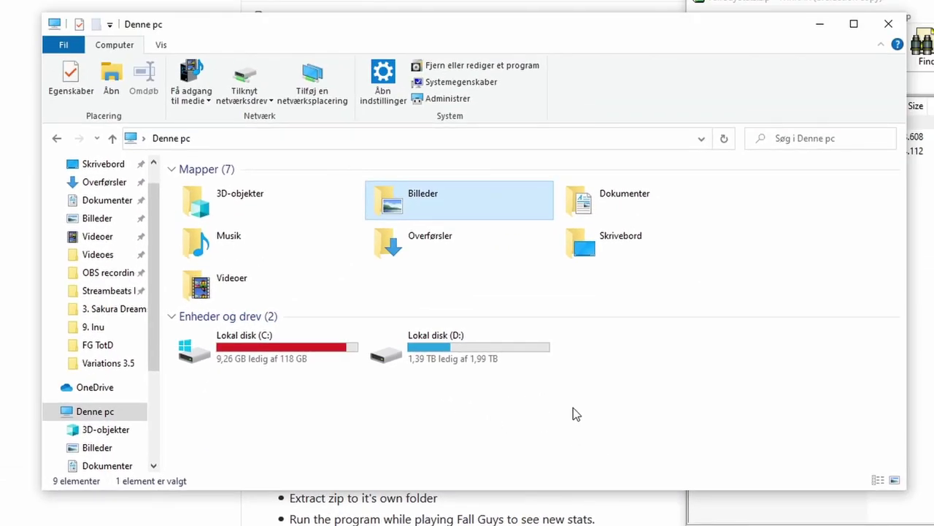
{"action": "double_click", "coordinate": [394, 355]}
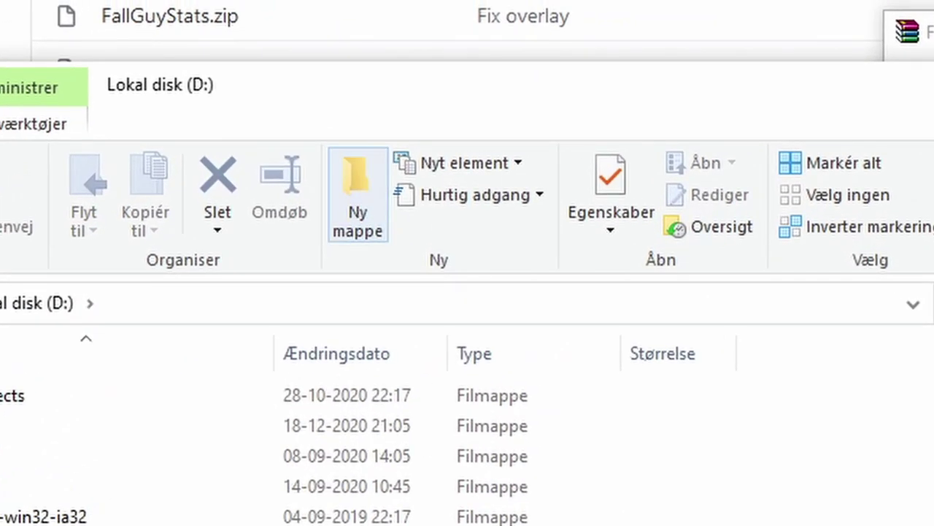
{"action": "scroll", "coordinate": [401, 305], "scroll_direction": "down", "scroll_amount": 5}
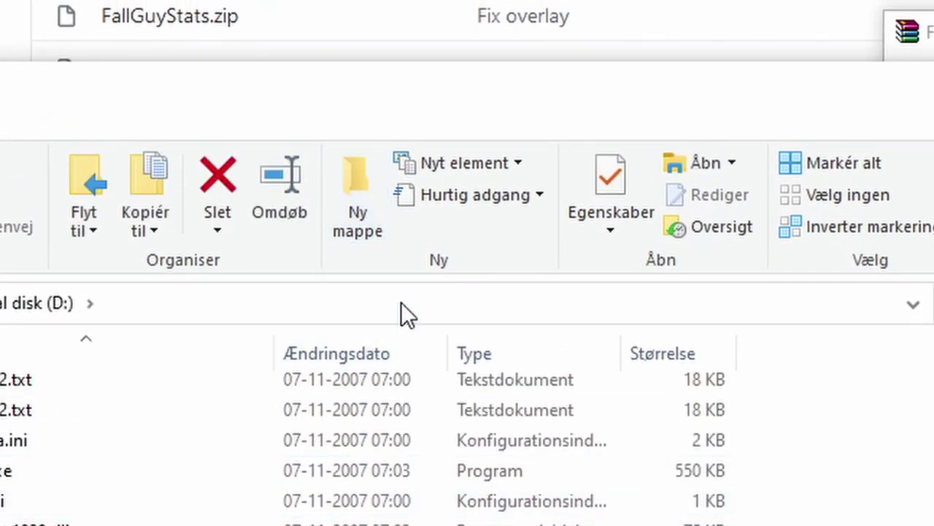
{"action": "key", "text": "ctrl+shift+n"}
{"action": "type", "text": "Fa"}
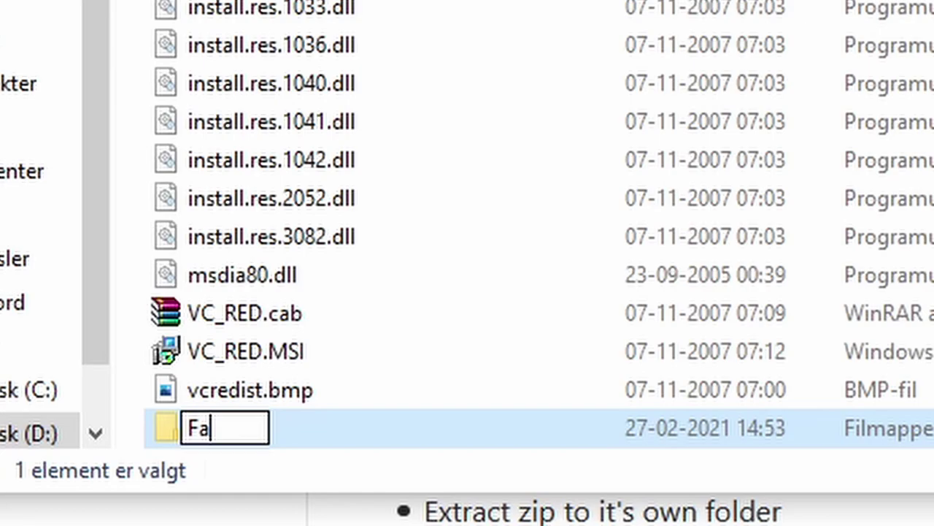
{"action": "type", "text": "ll Guys "}
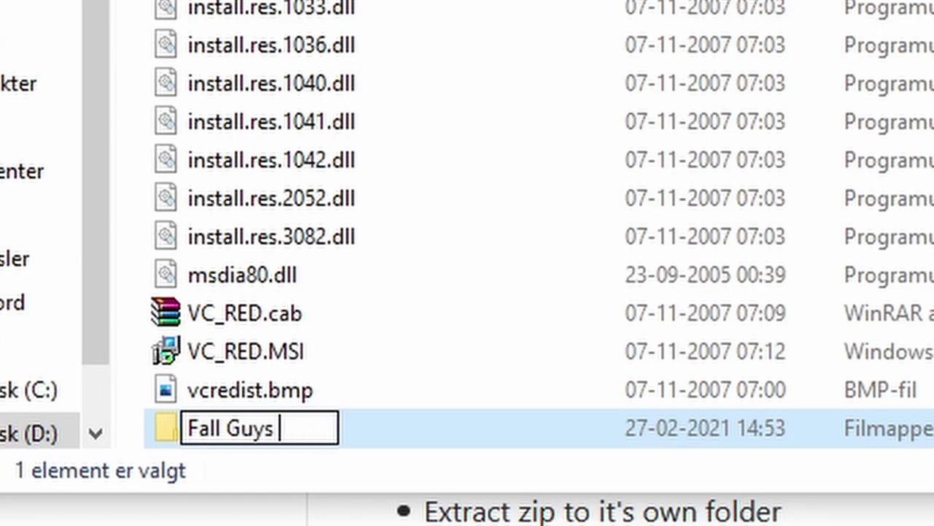
{"action": "type", "text": "Sta"}
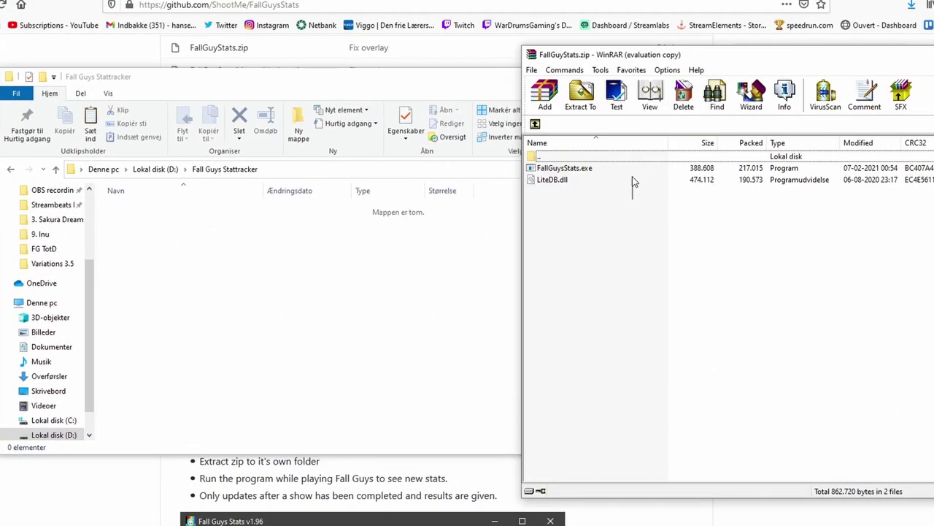
Step: Extract FallGuysStats.exe and LiteDB.dll from the archive into the Fall Guys Stattracker folder, and leave the folder
{"action": "key", "text": "ctrl+a"}
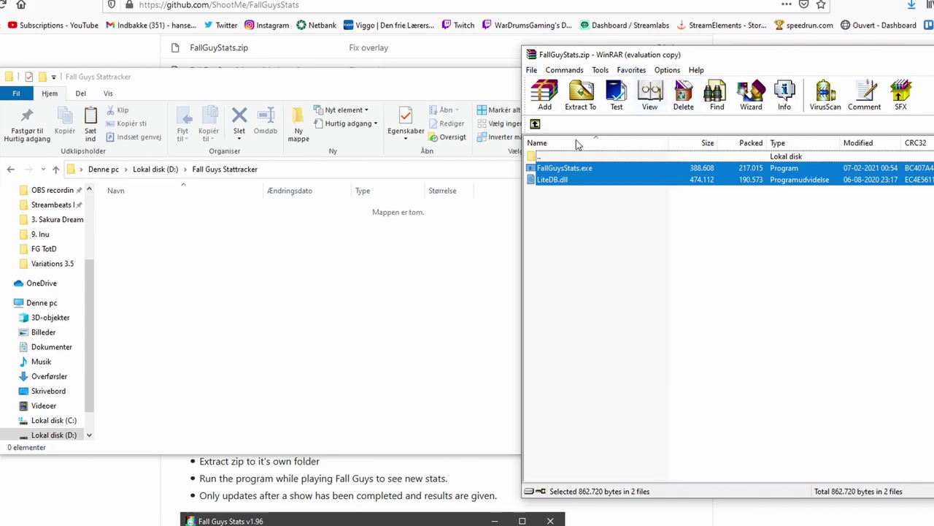
{"action": "left_click_drag", "start_coordinate": [632, 176], "coordinate": [612, 184]}
{"action": "left_click_drag", "start_coordinate": [330, 264], "coordinate": [332, 267]}
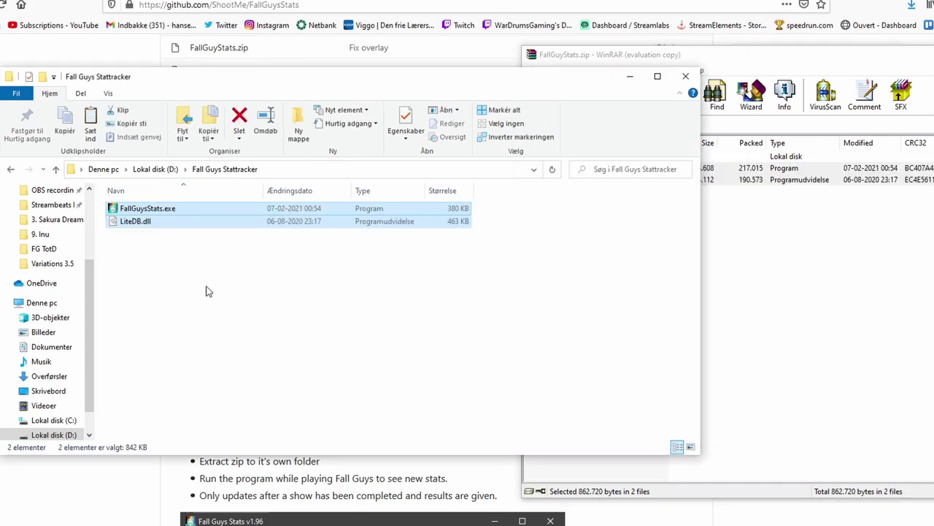
{"action": "left_click", "coordinate": [215, 321]}
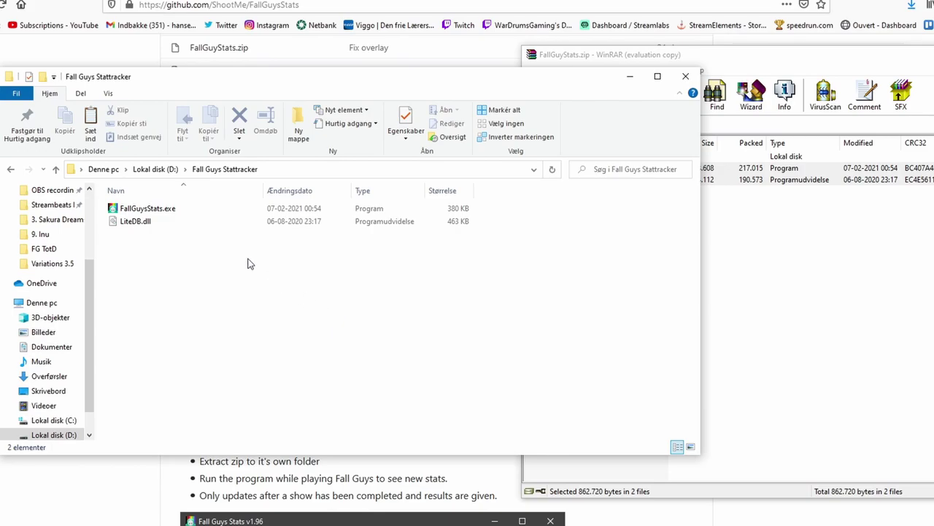
{"action": "left_click", "coordinate": [11, 169]}
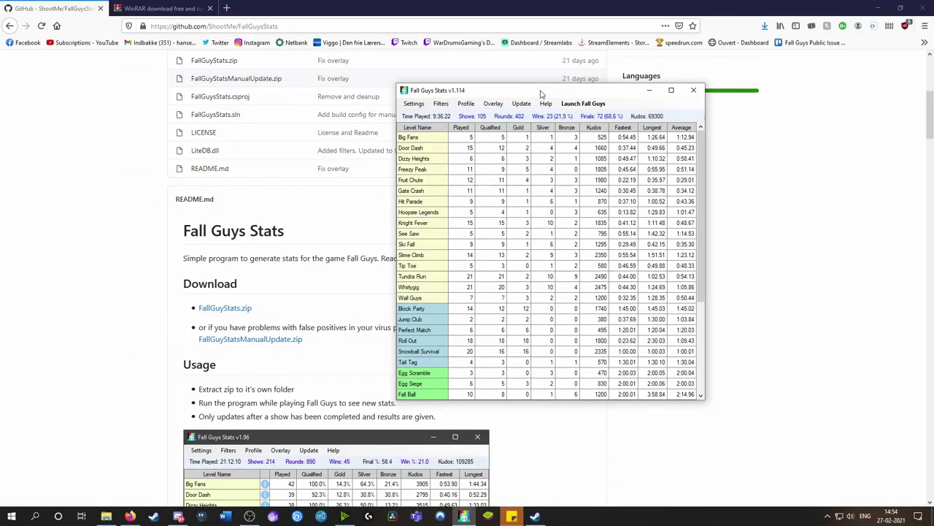
Step: In the Fall Guys Stats settings, keep 265 as the previous wins before using the tracker and save
{"action": "left_click_drag", "start_coordinate": [542, 95], "coordinate": [519, 101]}
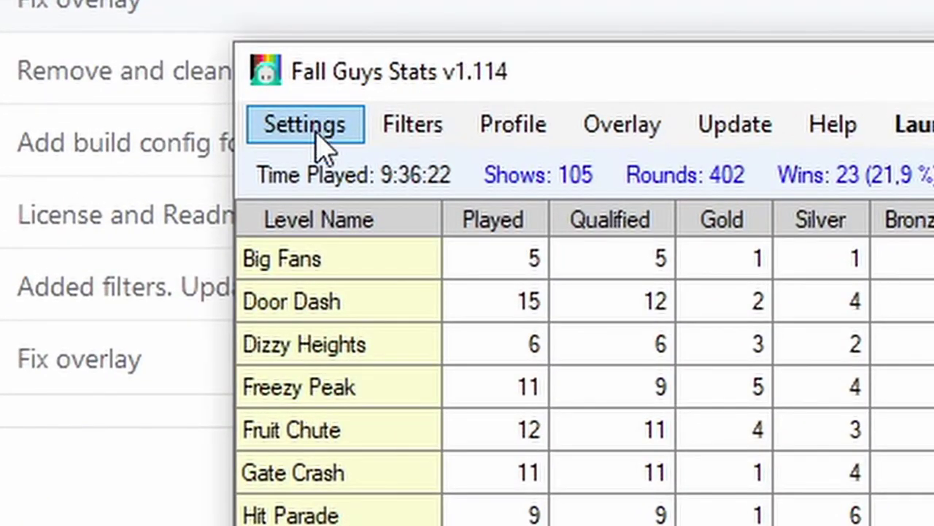
{"action": "left_click", "coordinate": [317, 132]}
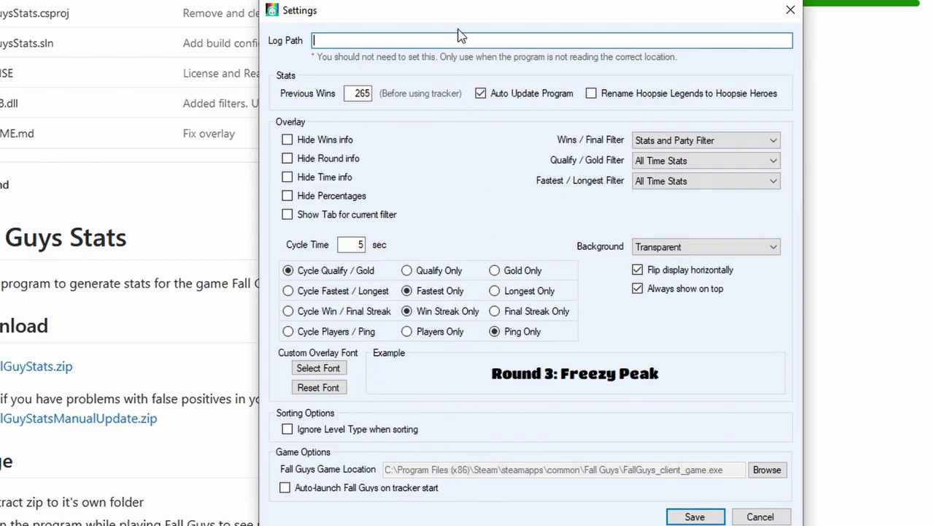
{"action": "double_click", "coordinate": [359, 93]}
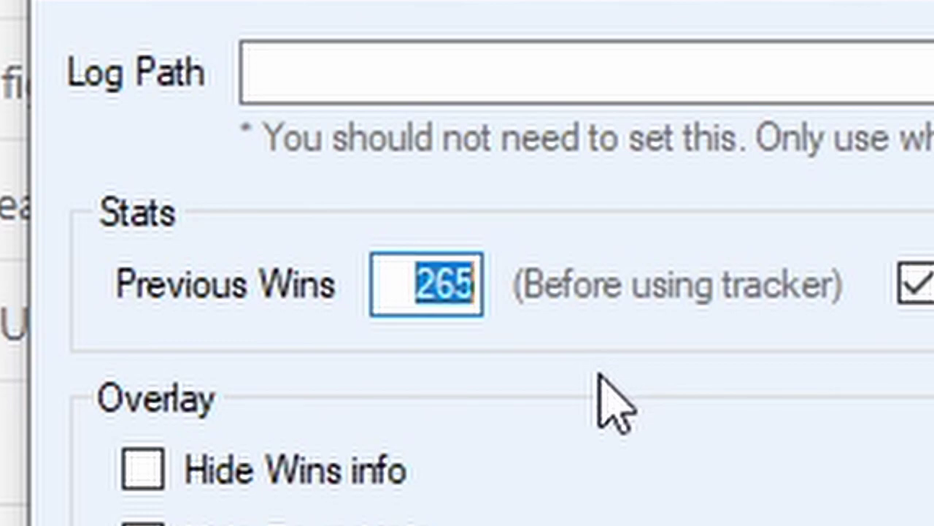
{"action": "left_click", "coordinate": [418, 284]}
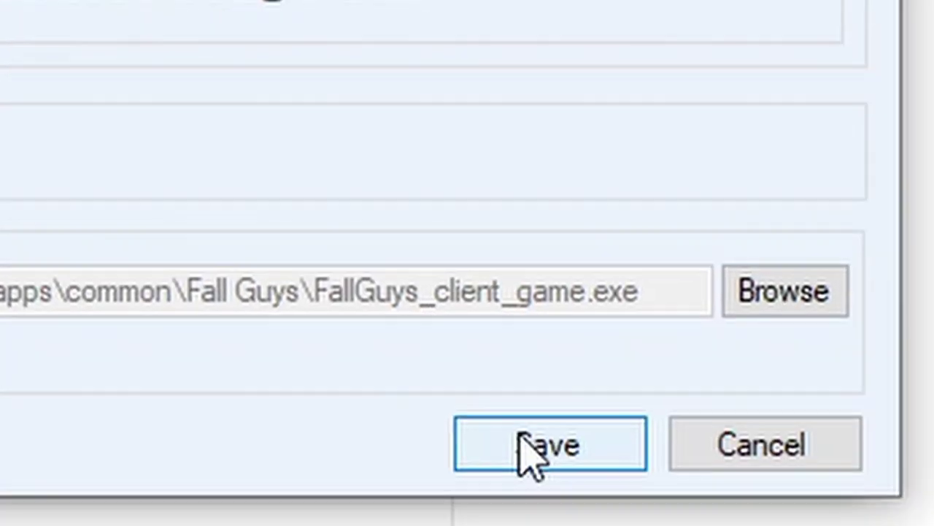
{"action": "left_click", "coordinate": [521, 436]}
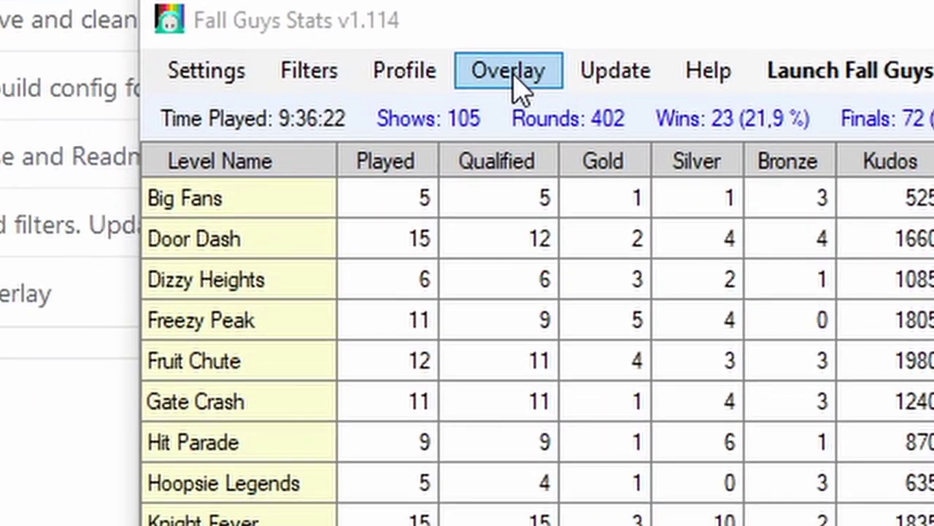
Step: Show the stats overlay, move it higher on the screen and hide it again
{"action": "left_click", "coordinate": [427, 150]}
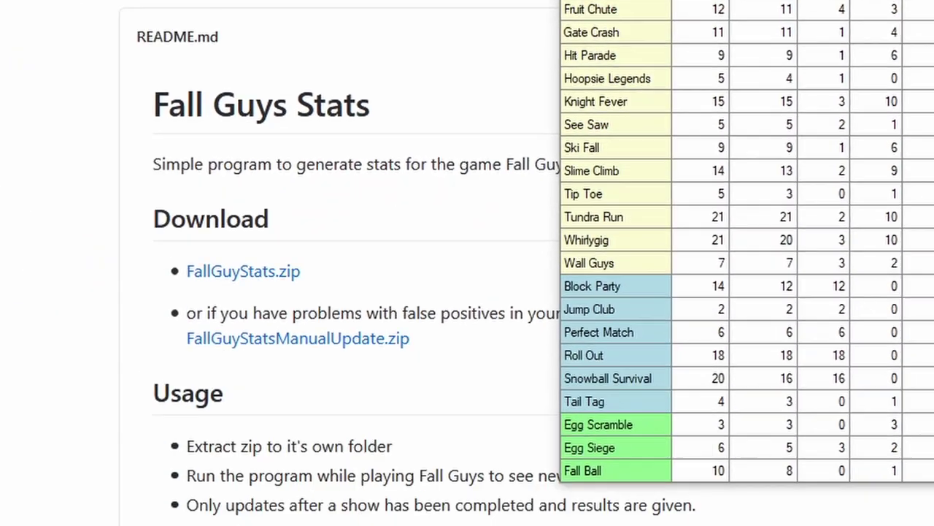
{"action": "left_click_drag", "start_coordinate": [255, 391], "coordinate": [390, 106]}
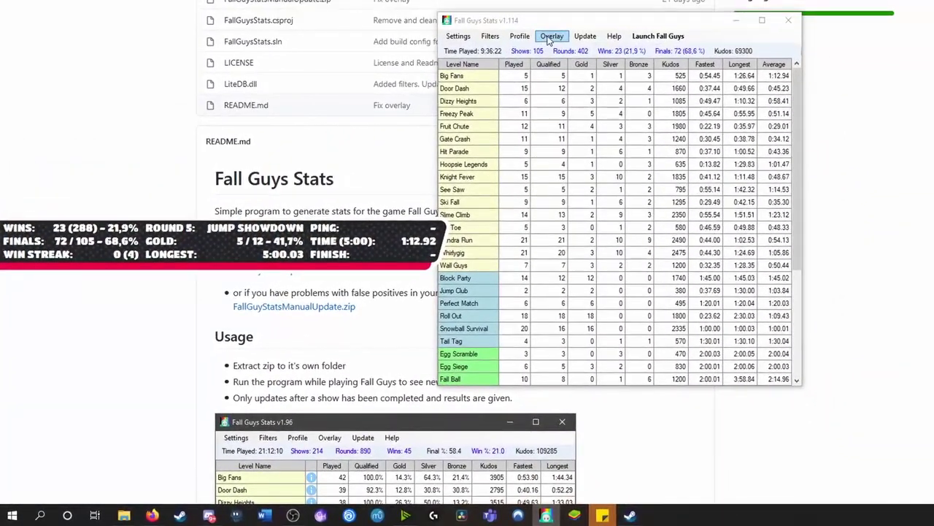
{"action": "left_click", "coordinate": [549, 38]}
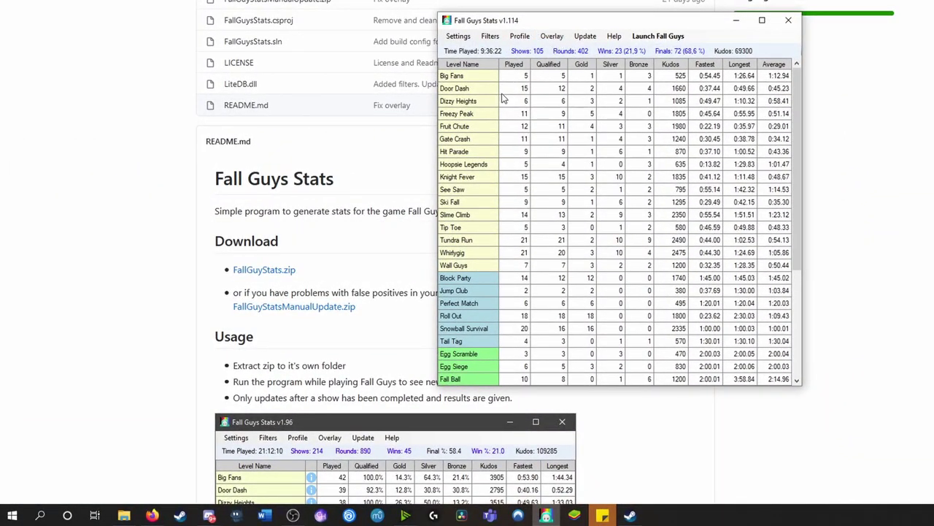
Step: Look through the level statistics table and review the tracker's settings, closing them without saving
{"action": "mouse_move", "coordinate": [798, 77]}
{"action": "left_mouse_down"}
{"action": "mouse_move", "coordinate": [792, 219]}
{"action": "mouse_move", "coordinate": [792, 77]}
{"action": "left_mouse_up"}
{"action": "scroll", "coordinate": [630, 168], "scroll_direction": "down", "scroll_amount": 5}
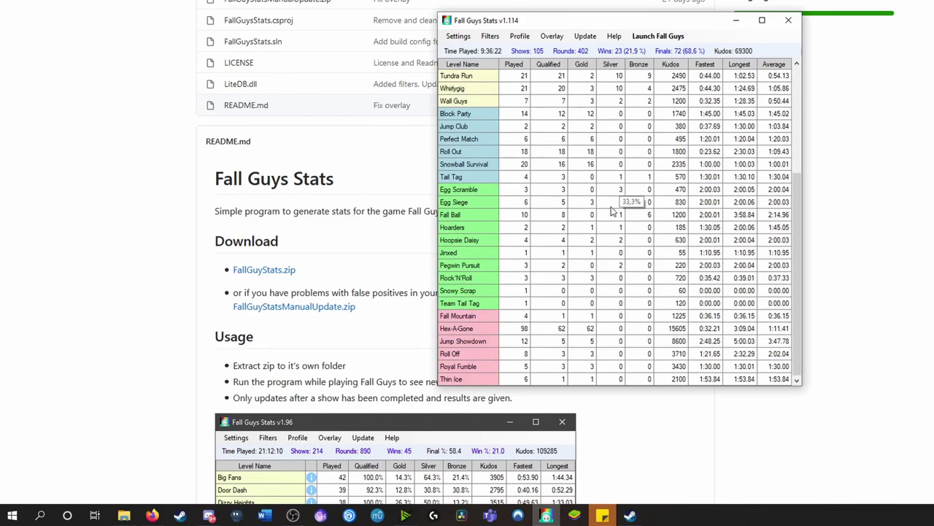
{"action": "scroll", "coordinate": [612, 211], "scroll_direction": "up", "scroll_amount": 5}
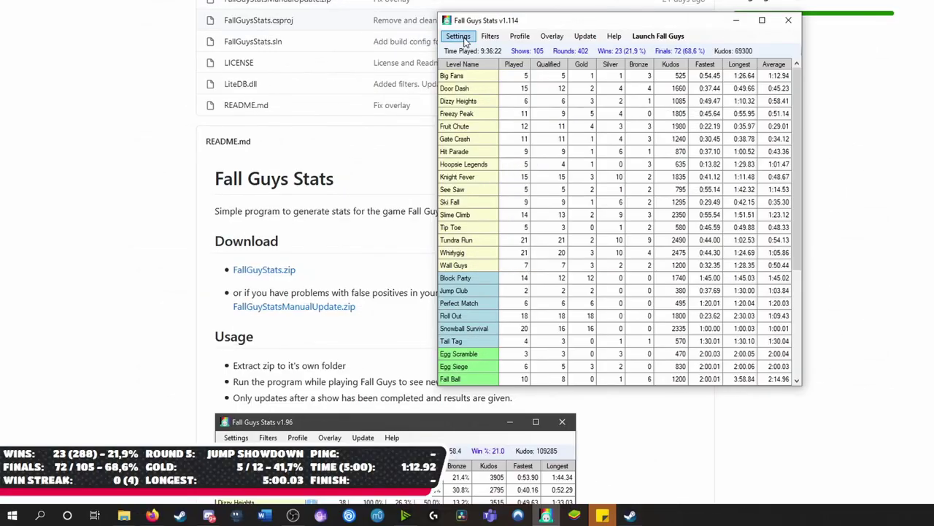
{"action": "left_click", "coordinate": [458, 37]}
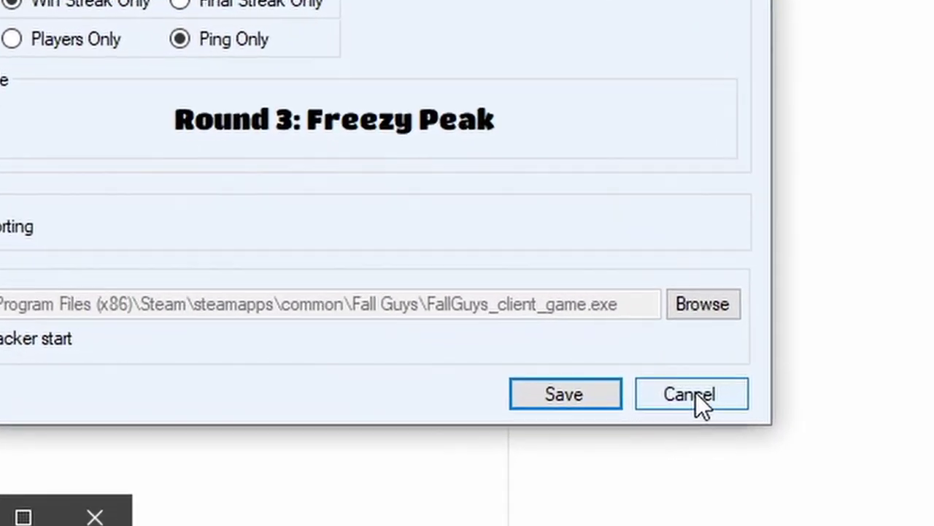
{"action": "left_click", "coordinate": [663, 397]}
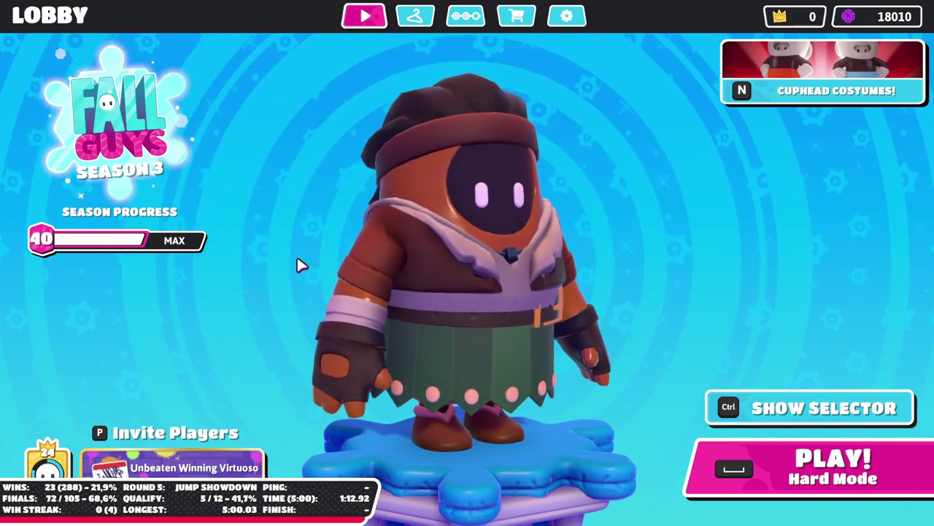
Step: Switch from the game to Firefox and open the Issues page of the FallGuysStats repository
{"action": "key", "text": "alt+Tab"}
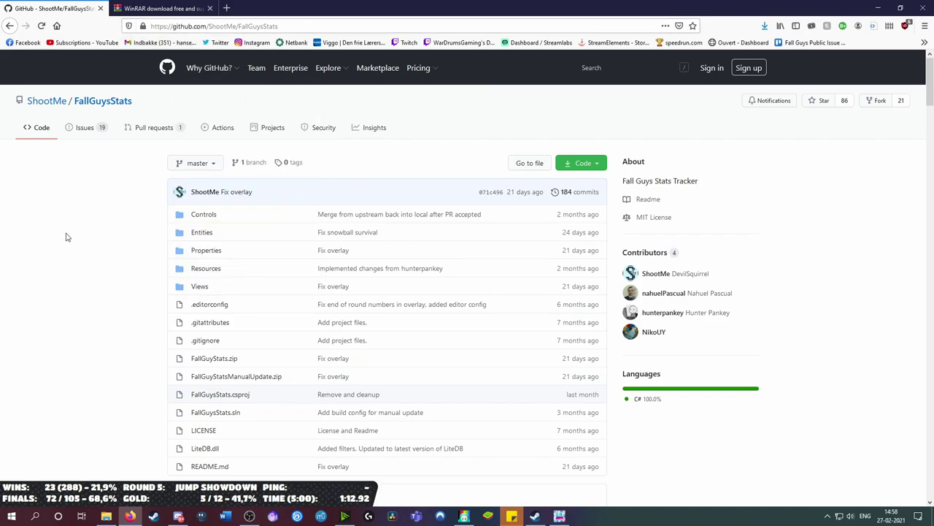
{"action": "key", "text": "g"}
{"action": "key", "text": "i"}
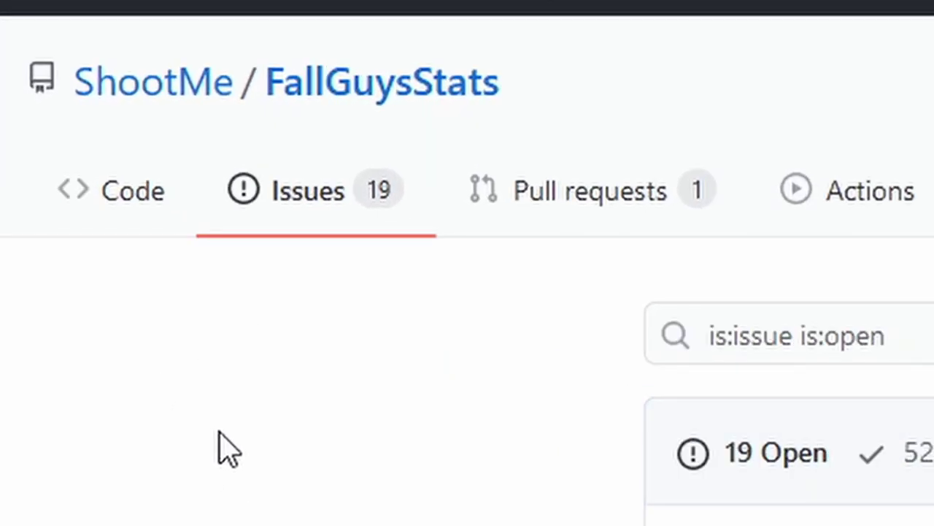